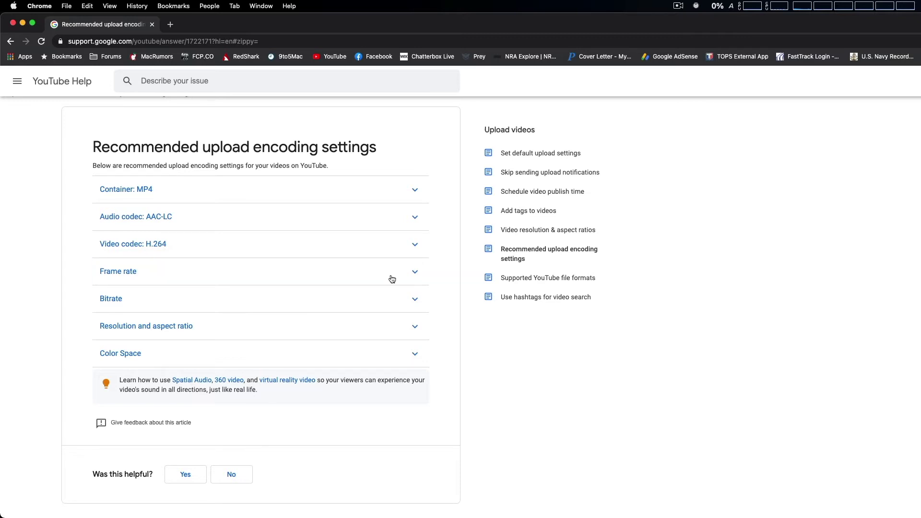
Expand the Bitrate section to show the SDR and HDR bitrate tables, e.g. 1080p at 8 Mbps.
{"action": "left_click", "coordinate": [411, 300]}
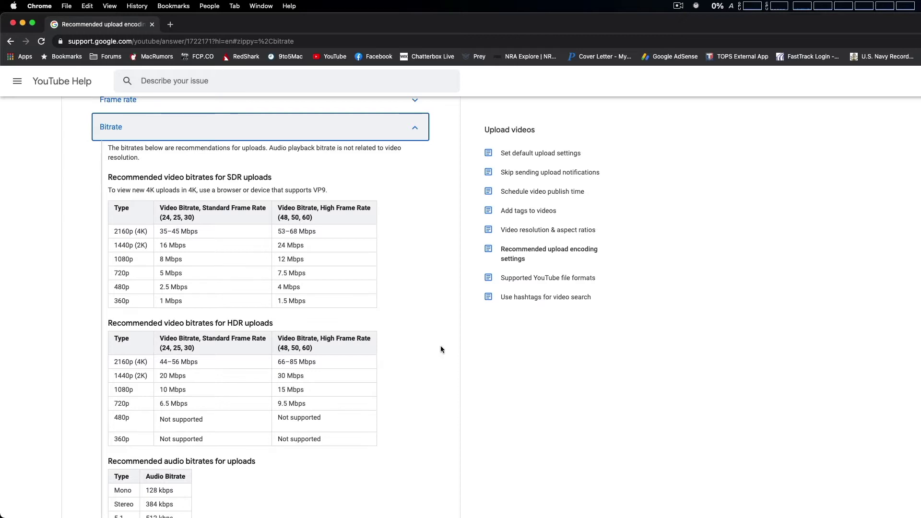
{"action": "left_click", "coordinate": [70, 235]}
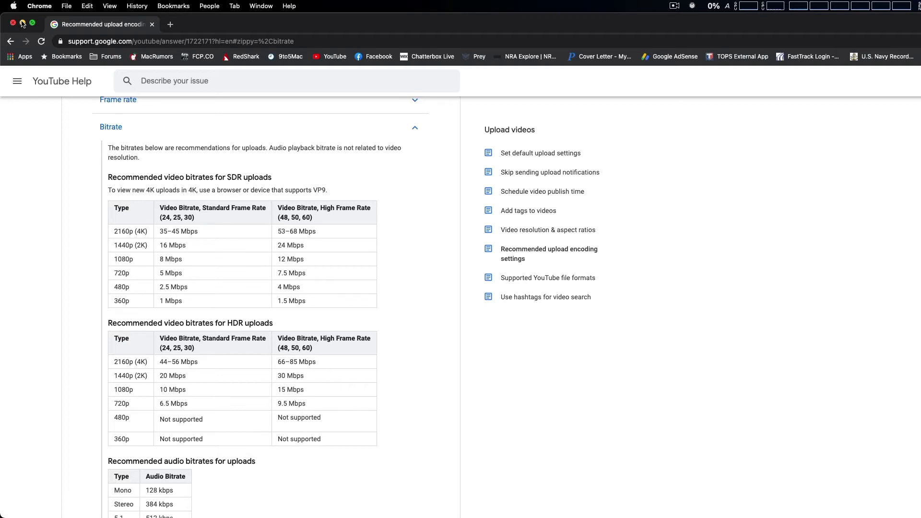
{"action": "left_click", "coordinate": [22, 24]}
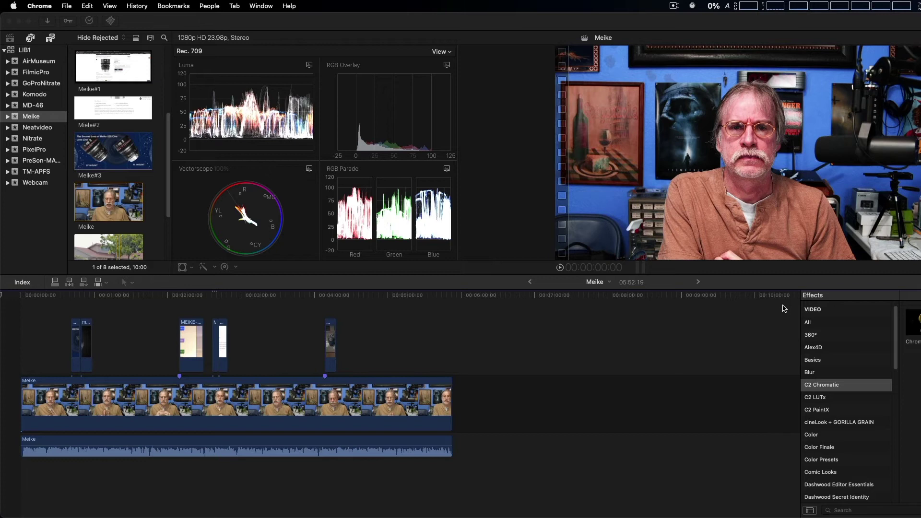
Send the Meike project from Final Cut Pro to a new Compressor batch.
{"action": "left_click", "coordinate": [360, 21]}
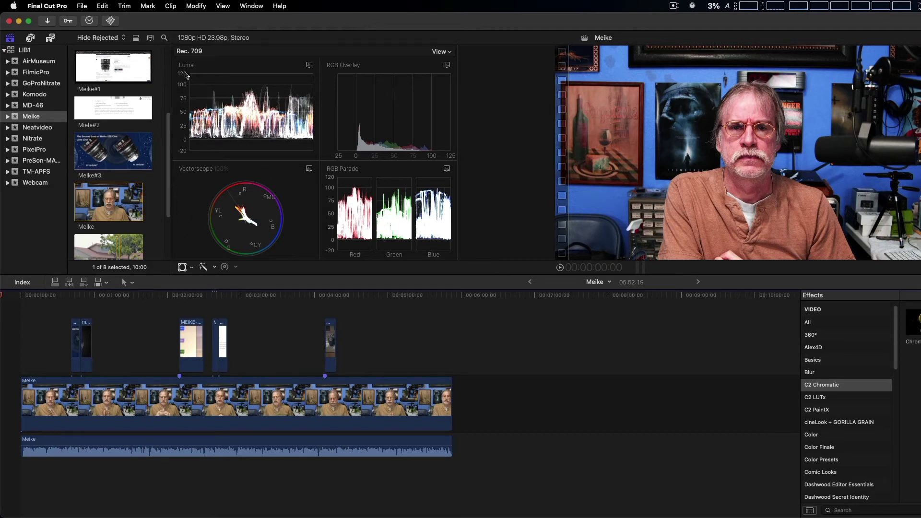
{"action": "left_click", "coordinate": [82, 6]}
{"action": "mouse_move", "coordinate": [125, 136]}
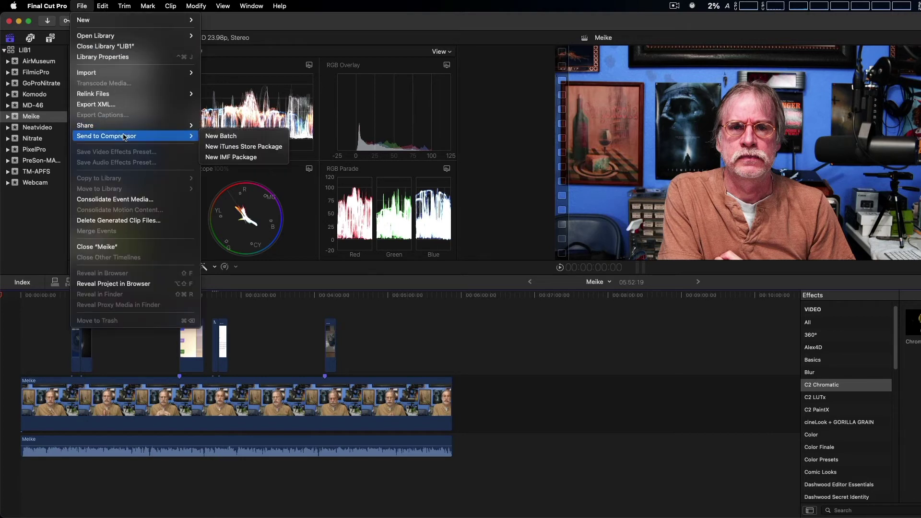
{"action": "left_click", "coordinate": [255, 138]}
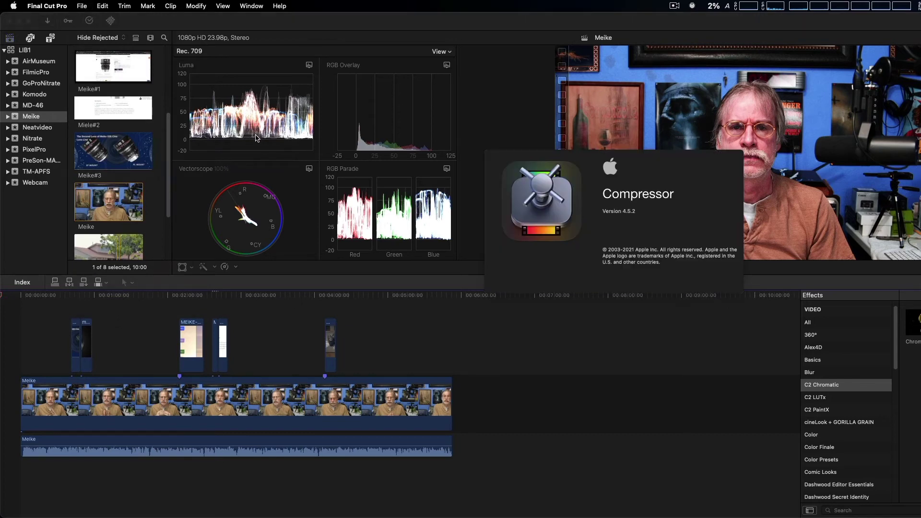
Quit Final Cut Pro.
{"action": "left_click", "coordinate": [204, 18]}
{"action": "left_click", "coordinate": [47, 6]}
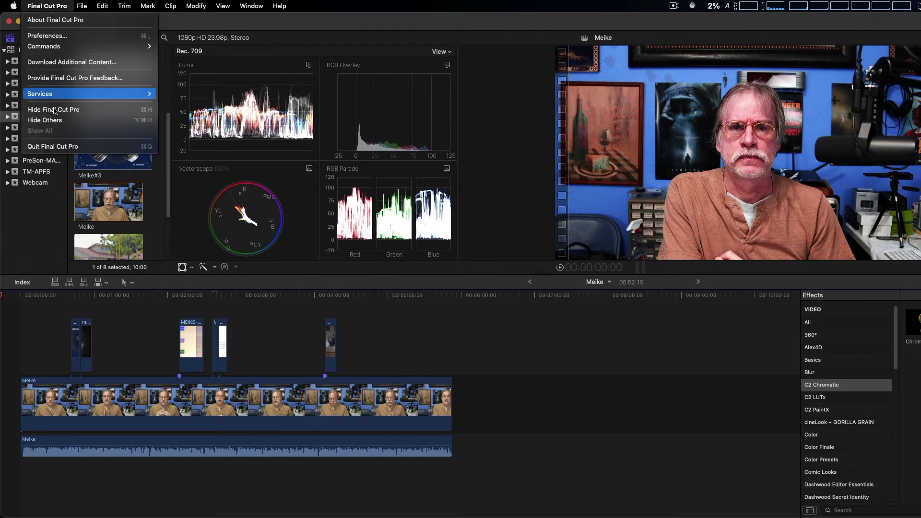
{"action": "left_click", "coordinate": [52, 146]}
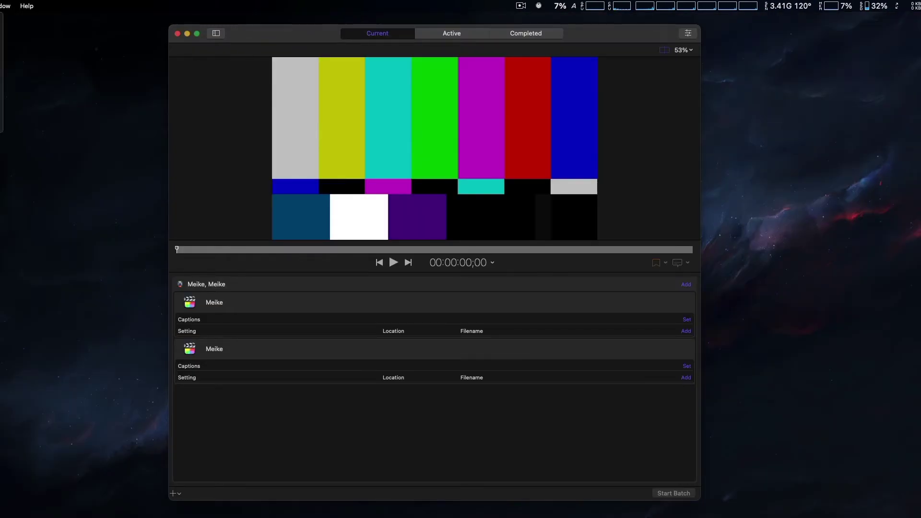
Confirm Compressor is version 4.5.2, then select the duplicate second Meike job.
{"action": "left_click", "coordinate": [2, 19]}
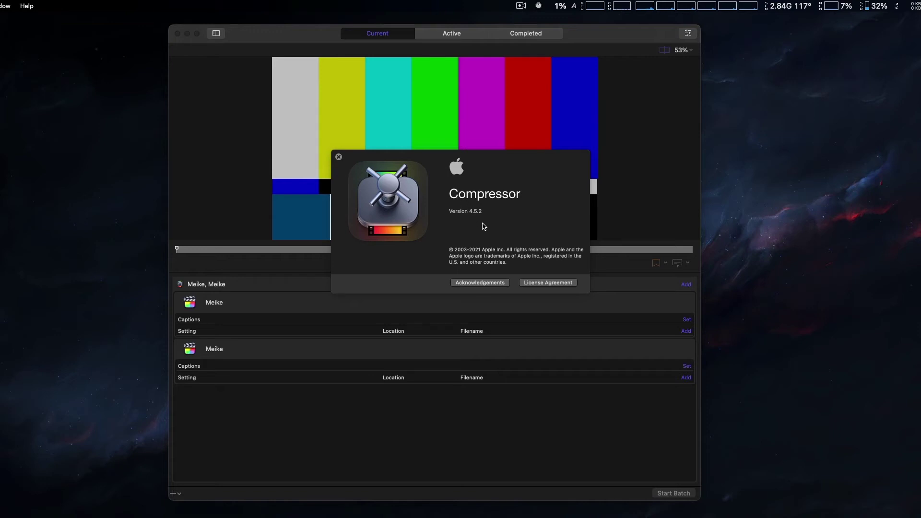
{"action": "left_click", "coordinate": [339, 158]}
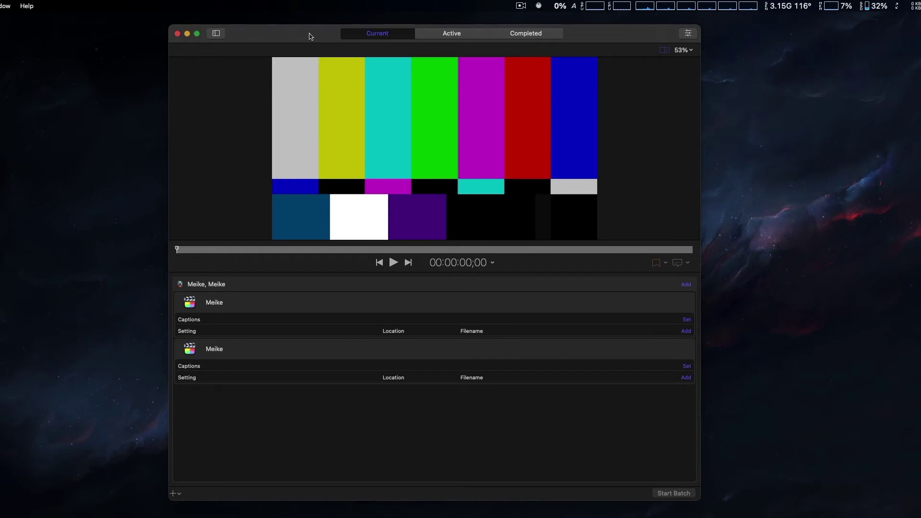
{"action": "left_click", "coordinate": [291, 348]}
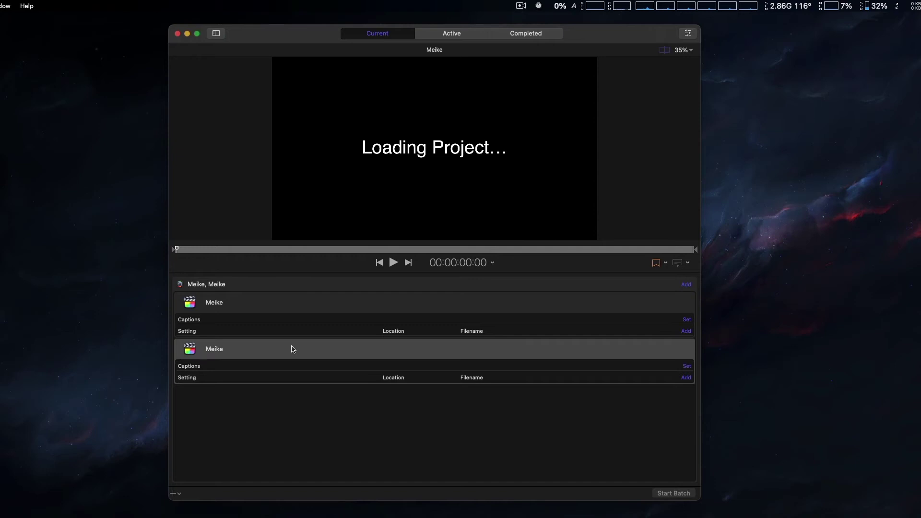
Delete the duplicate Meike job and show the Settings sidebar with built-in and custom presets.
{"action": "key", "text": "Delete"}
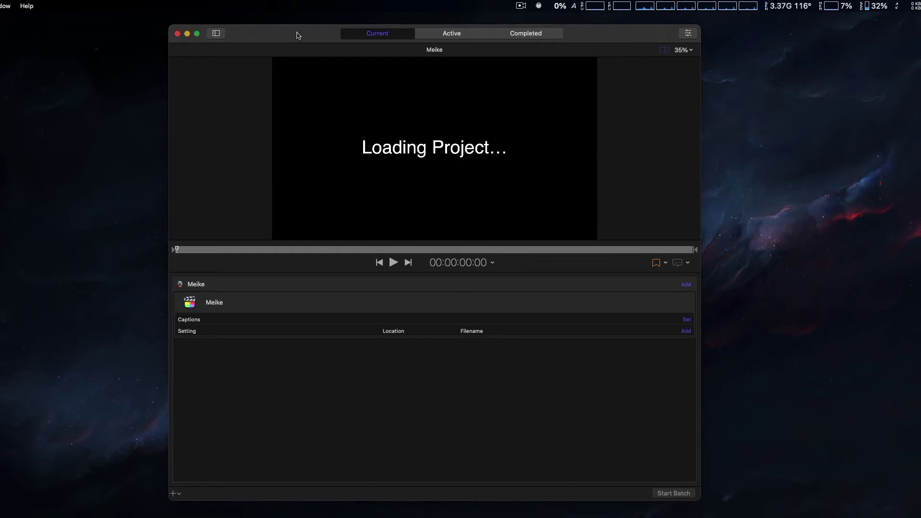
{"action": "left_click", "coordinate": [520, 6]}
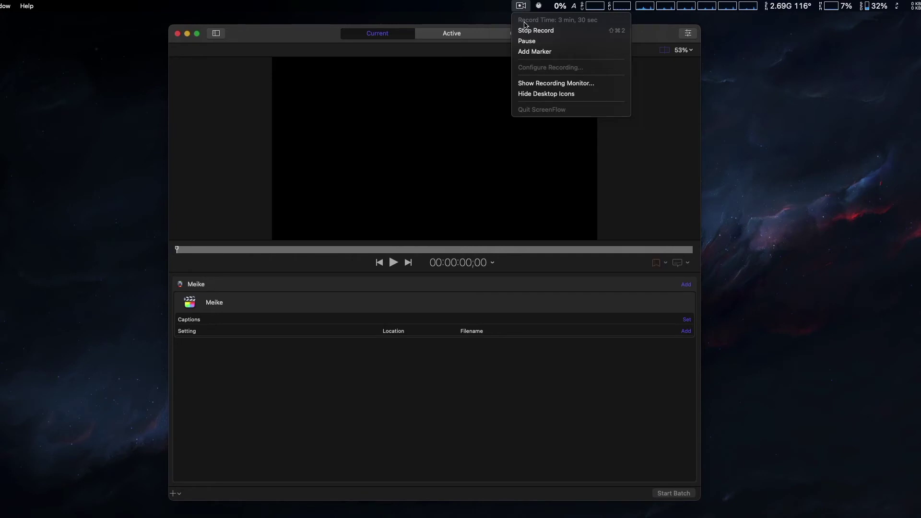
{"action": "left_click", "coordinate": [294, 38]}
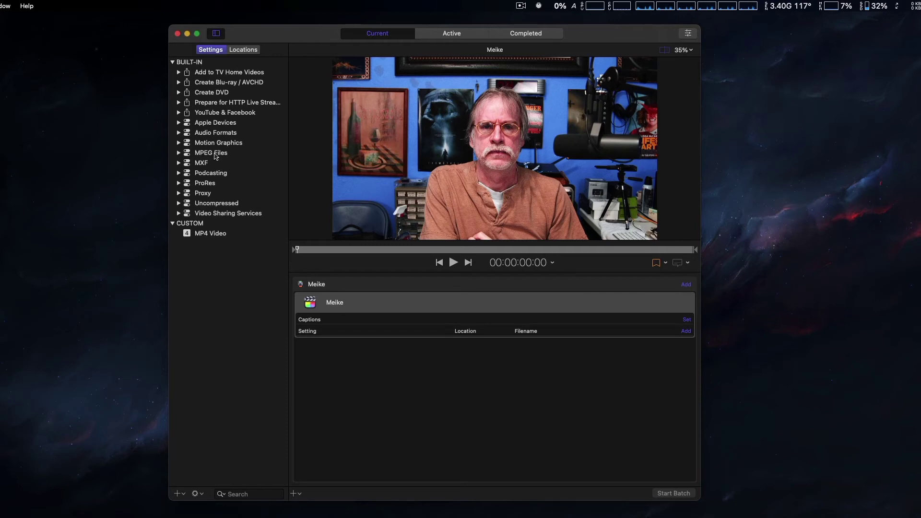
{"action": "right_click", "coordinate": [214, 156]}
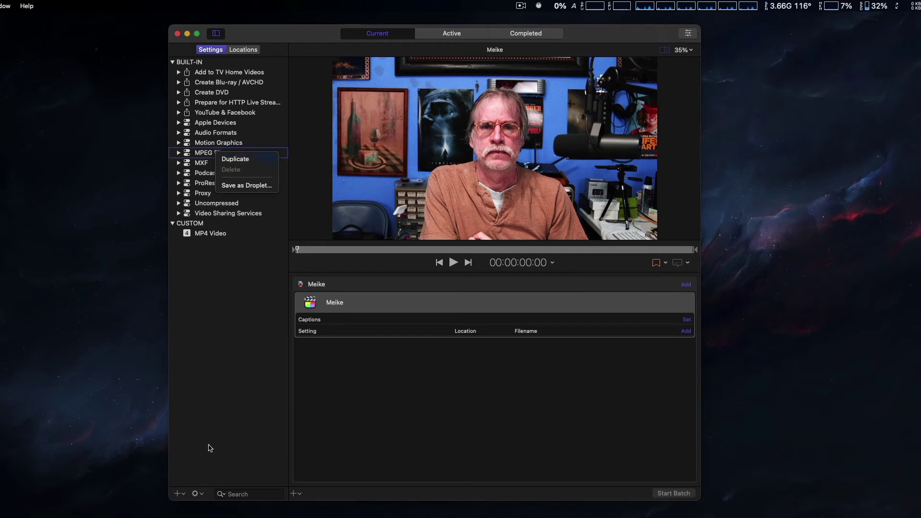
{"action": "left_click", "coordinate": [179, 344]}
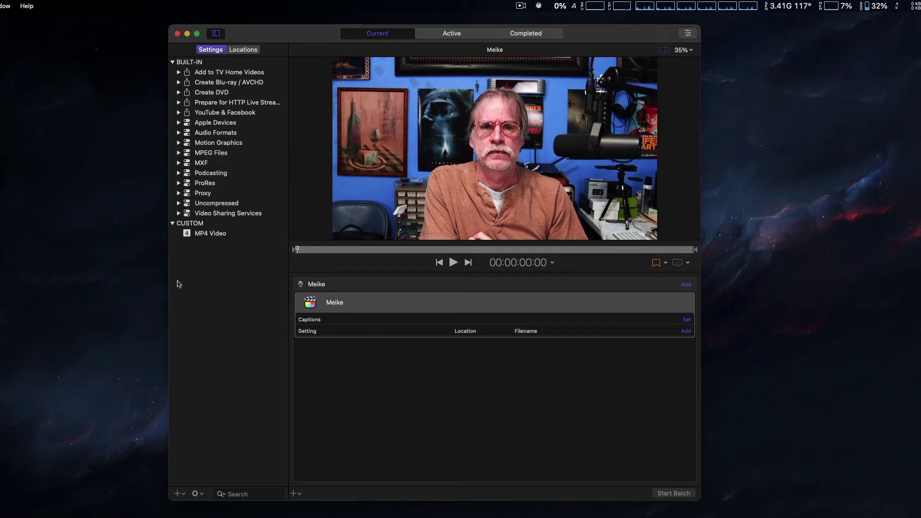
{"action": "left_click", "coordinate": [184, 495]}
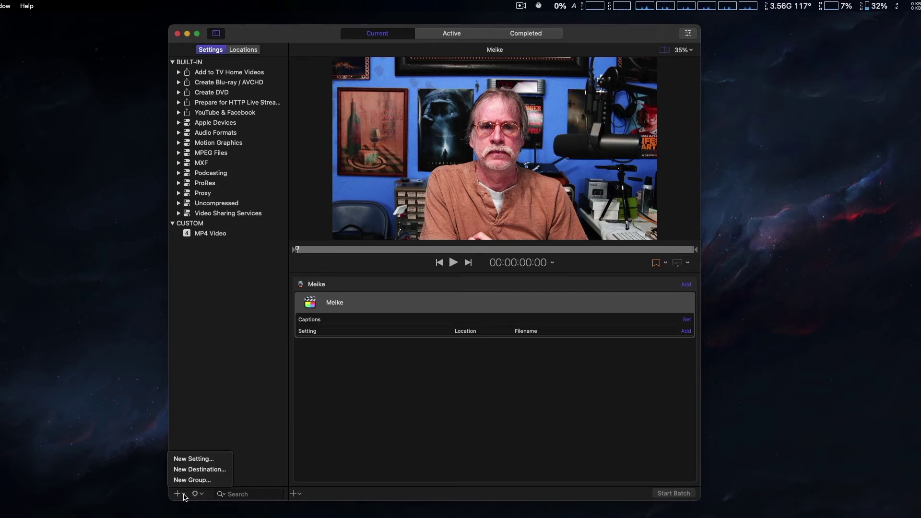
Create a new setting with MPEG-4 format, named Untitled MPEG-4 by default.
{"action": "left_click", "coordinate": [202, 461]}
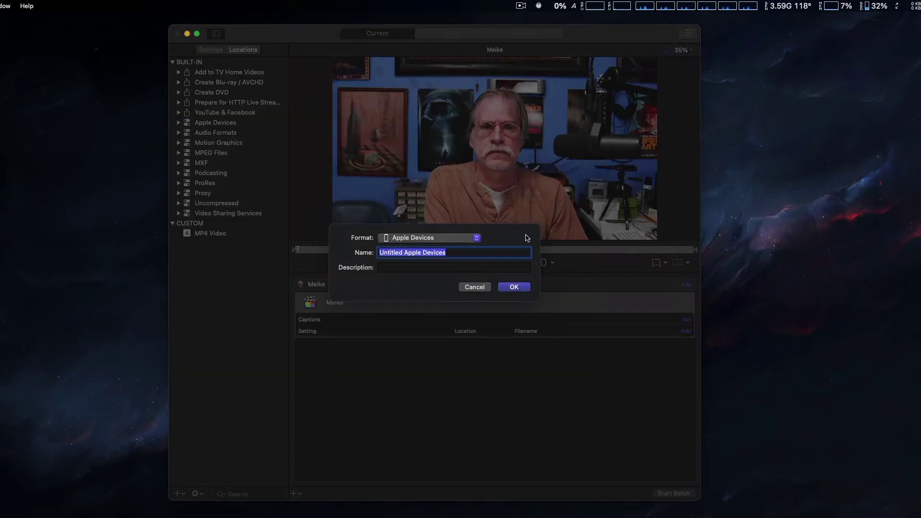
{"action": "left_click", "coordinate": [476, 238]}
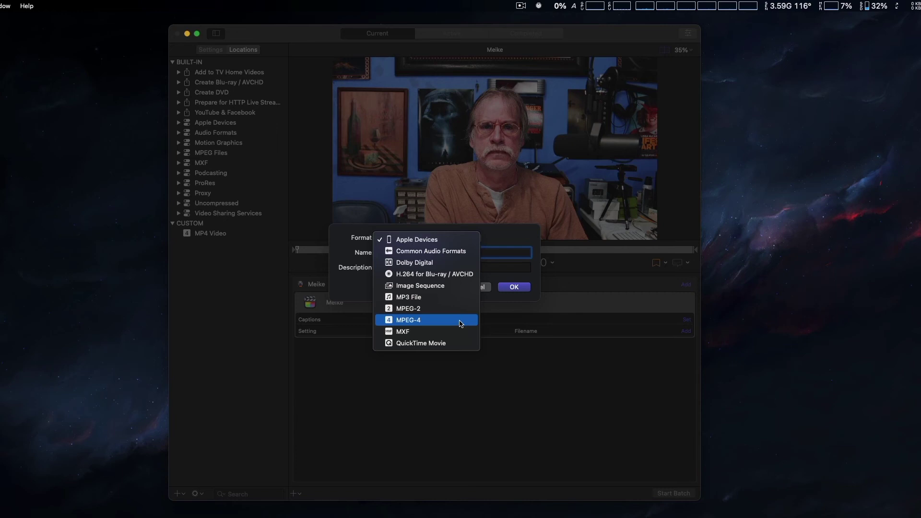
{"action": "left_click", "coordinate": [453, 320]}
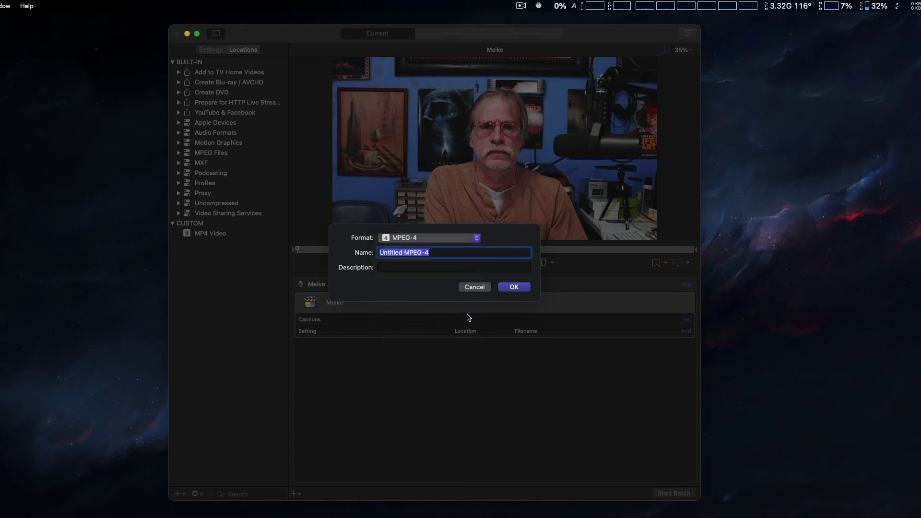
Confirm the Untitled MPEG-4 preset and view its General properties: mp4 extension, Video and Audio.
{"action": "left_click", "coordinate": [517, 287]}
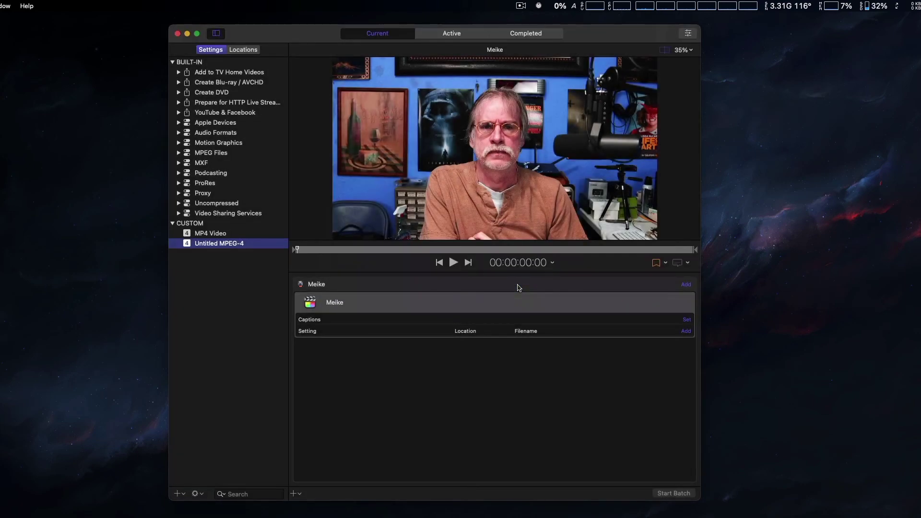
{"action": "left_click", "coordinate": [688, 34]}
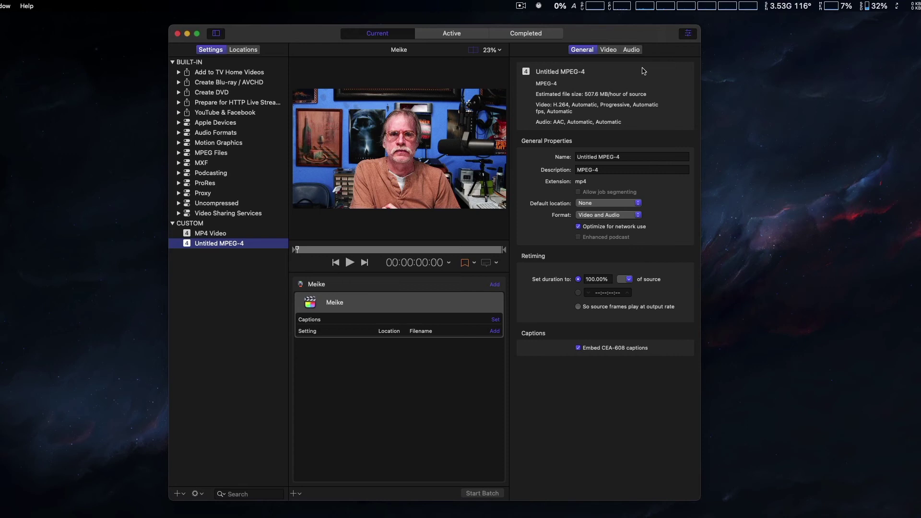
{"action": "left_click", "coordinate": [557, 193]}
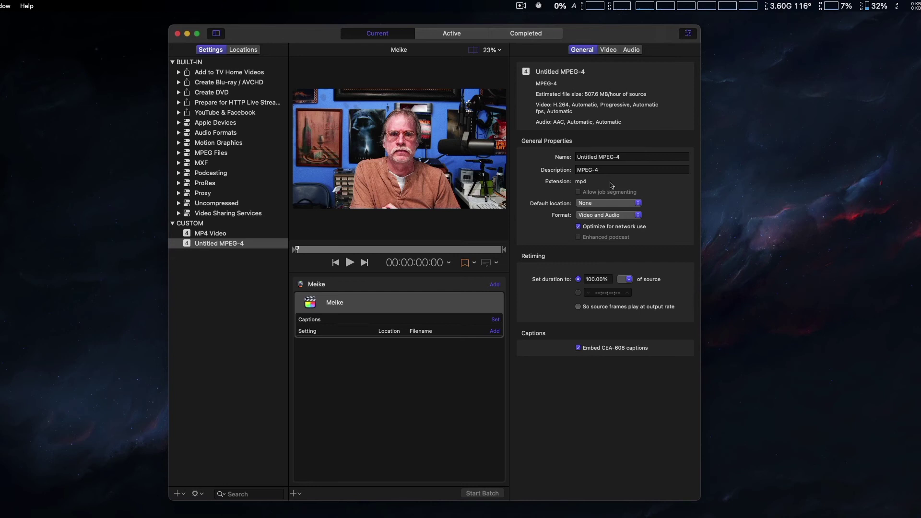
Set the Video frame size to 1920 x 1080, raising the estimated size to 6.81 GB/hour.
{"action": "left_click", "coordinate": [608, 50]}
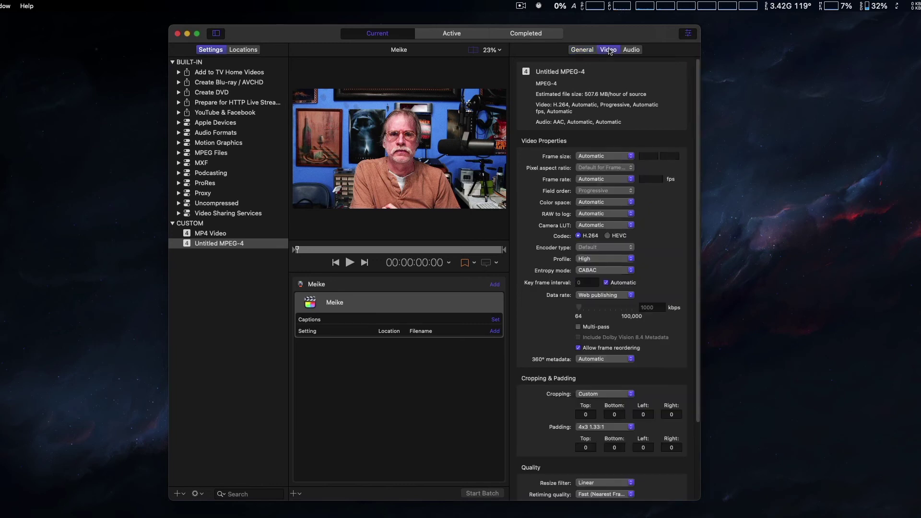
{"action": "left_click", "coordinate": [611, 157]}
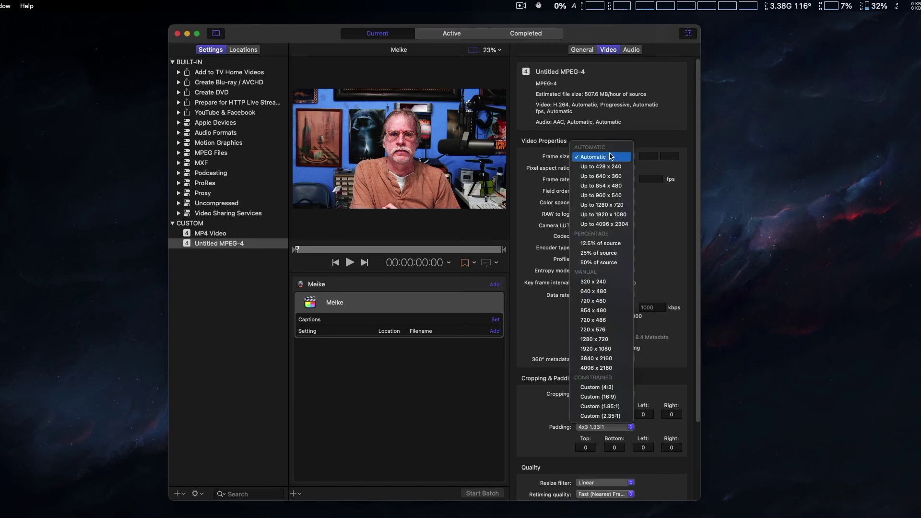
{"action": "left_click", "coordinate": [624, 352]}
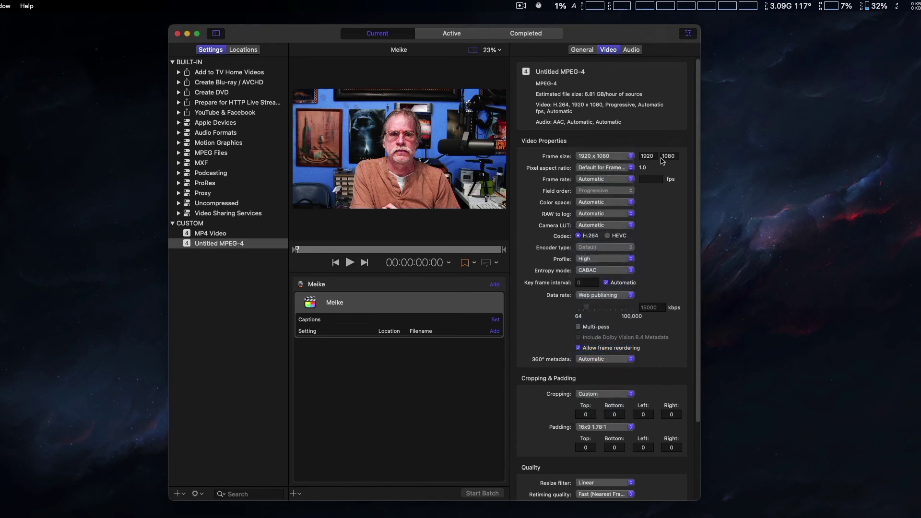
Change the Untitled MPEG-4 preset's frame rate to 23.976 fps.
{"action": "left_click", "coordinate": [616, 179]}
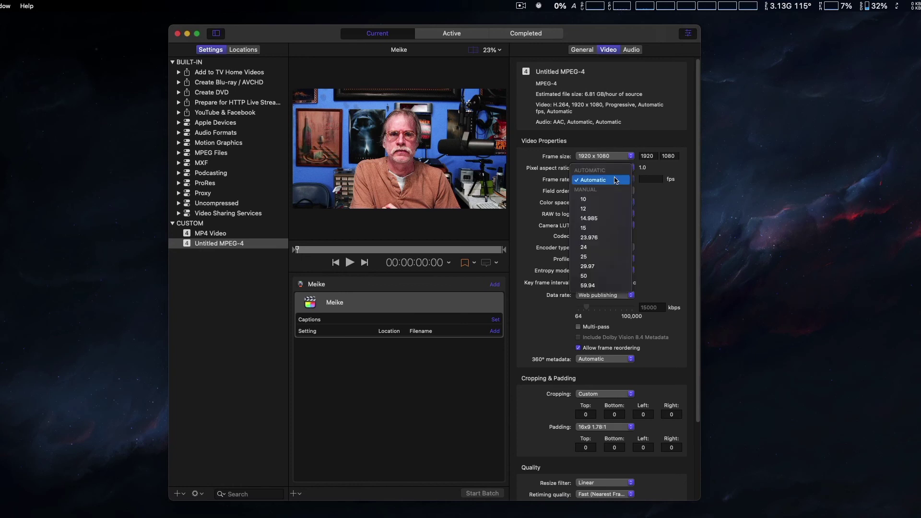
{"action": "left_click", "coordinate": [619, 238]}
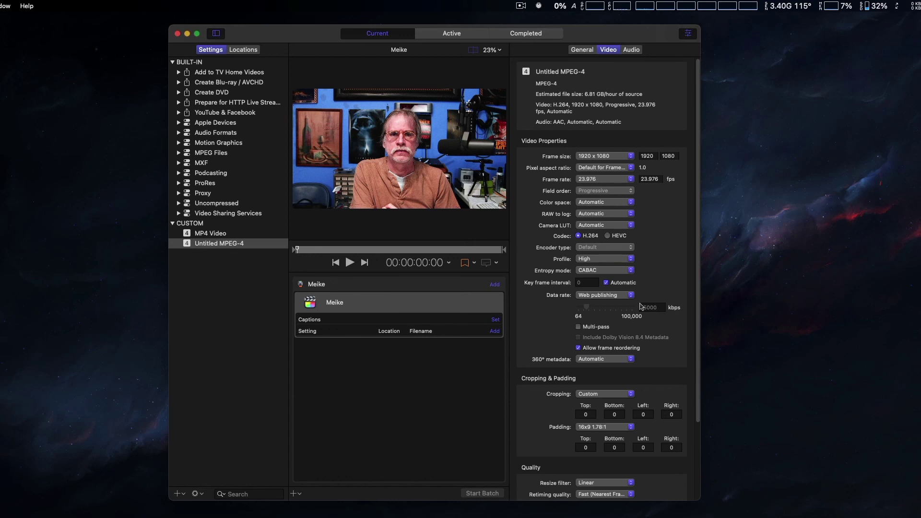
Switch the data rate to Custom and check YouTube's recommended upload bitrates.
{"action": "left_click", "coordinate": [620, 295]}
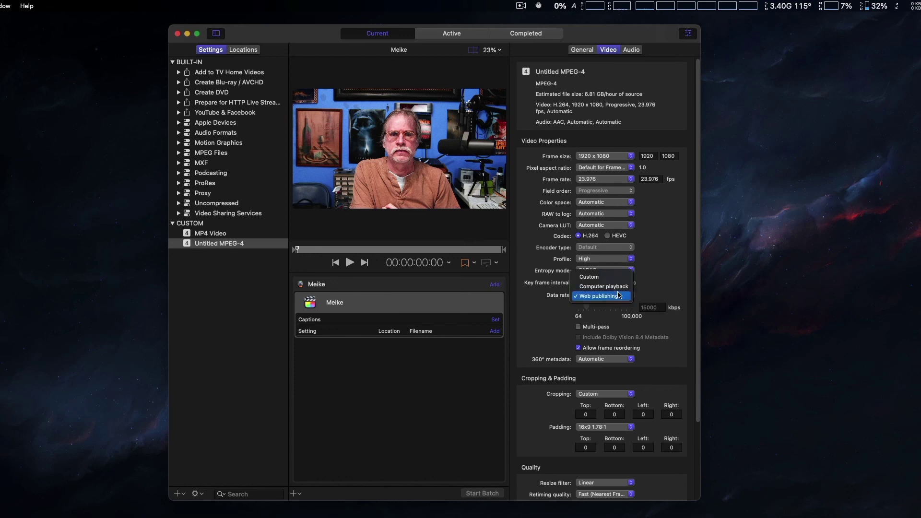
{"action": "left_click", "coordinate": [617, 278]}
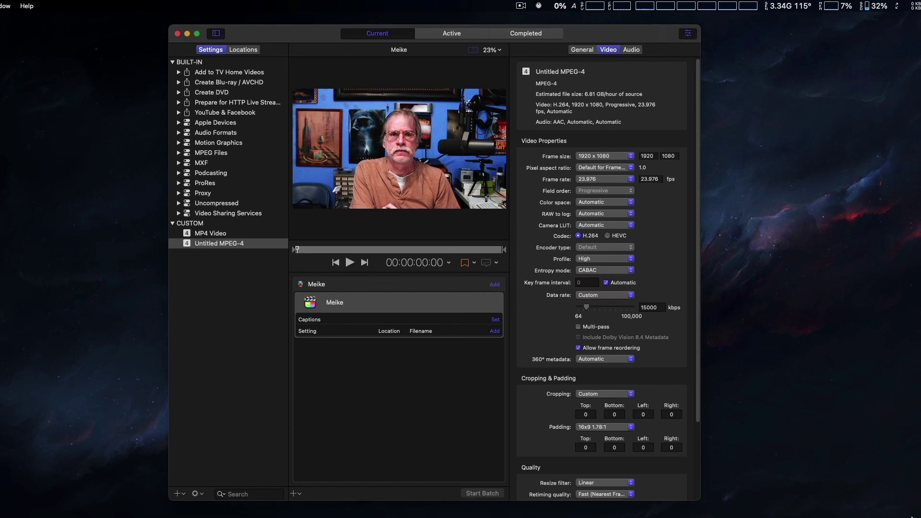
{"action": "left_click", "coordinate": [488, 498]}
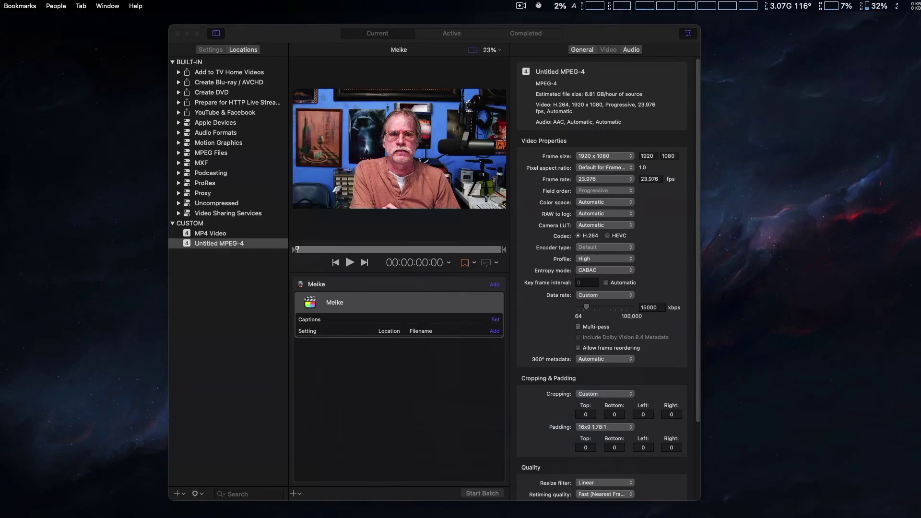
Replace the 15000 kbps data rate with 8000 kbps, cutting the estimate to 3.66 GB/hour.
{"action": "left_click", "coordinate": [660, 307]}
{"action": "left_click_drag", "start_coordinate": [661, 307], "coordinate": [635, 307]}
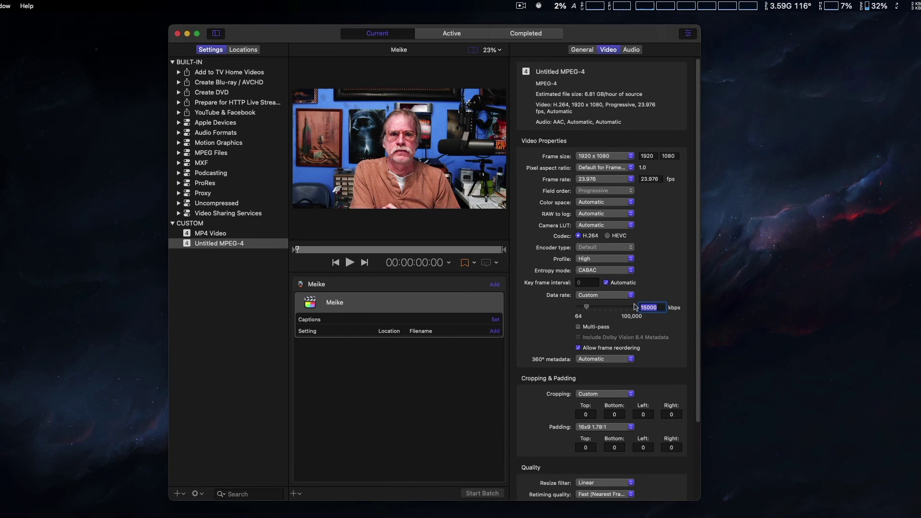
{"action": "type", "text": "8000"}
{"action": "key", "text": "Return"}
{"action": "left_click", "coordinate": [581, 49]}
{"action": "left_click", "coordinate": [607, 49]}
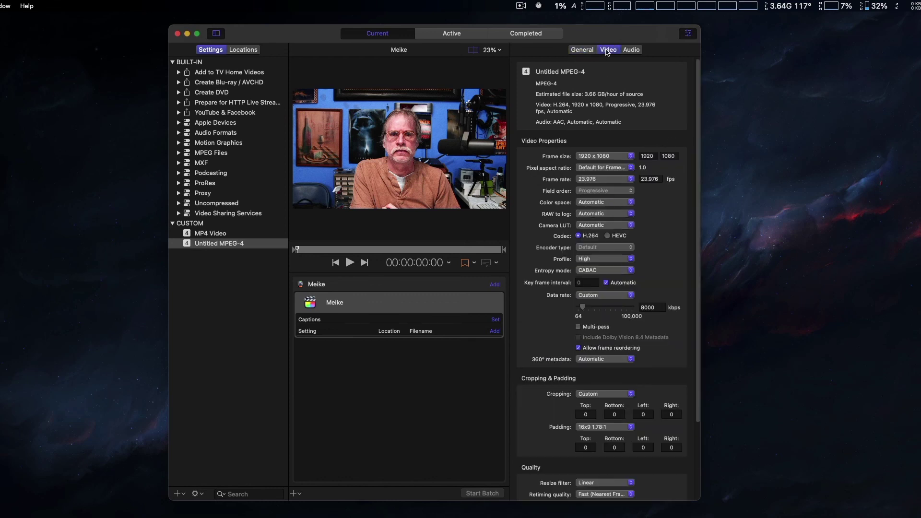